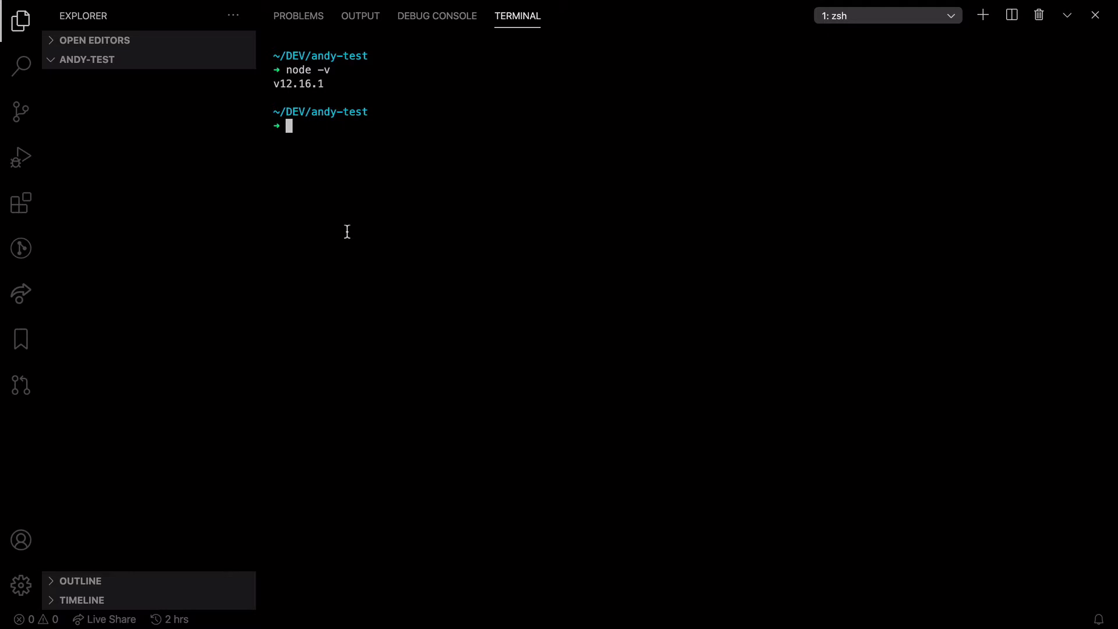
{"action": "type", "text": "npm inti"}
- Create package.json with npm init -y, then yarn add gatsby, react, react-dom and gatsby-theme-andy
{"action": "key", "text": "BackSpace"}
{"action": "key", "text": "BackSpace"}
{"action": "key", "text": "BackSpace"}
{"action": "type", "text": "it -"}
{"action": "type", "text": "y"}
{"action": "key", "text": "Return"}
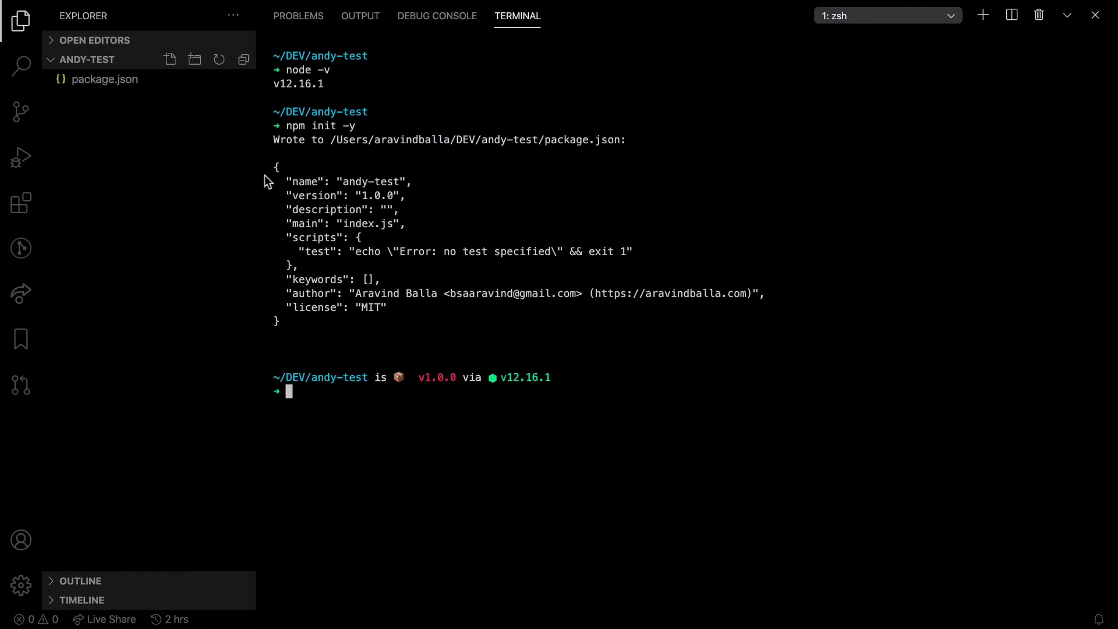
{"action": "type", "text": "yarn "}
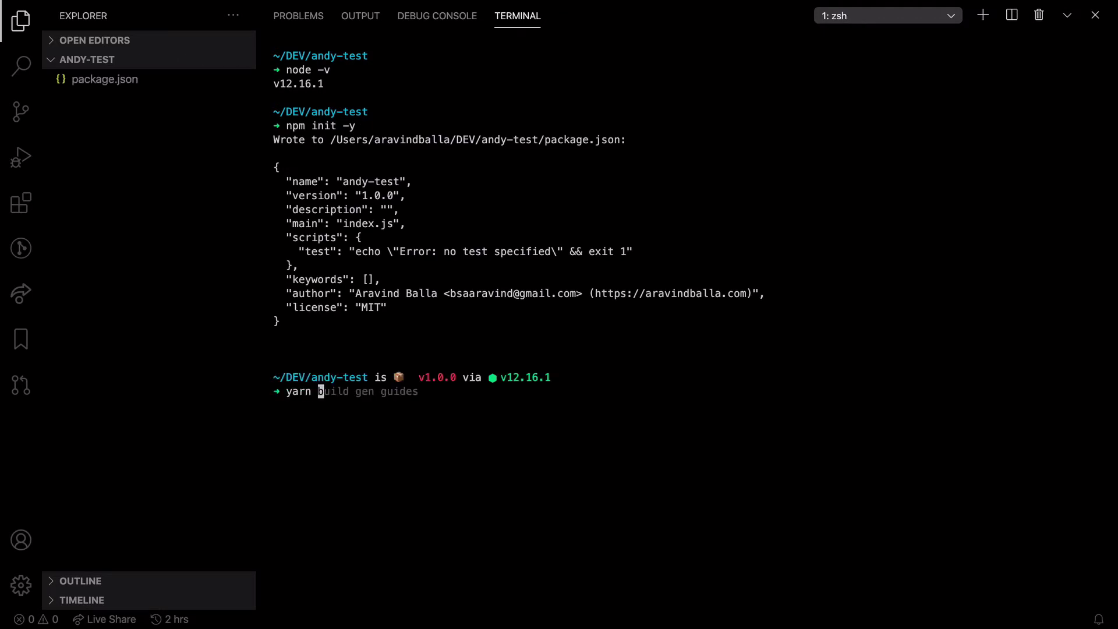
{"action": "type", "text": "add"}
{"action": "key", "text": "Right"}
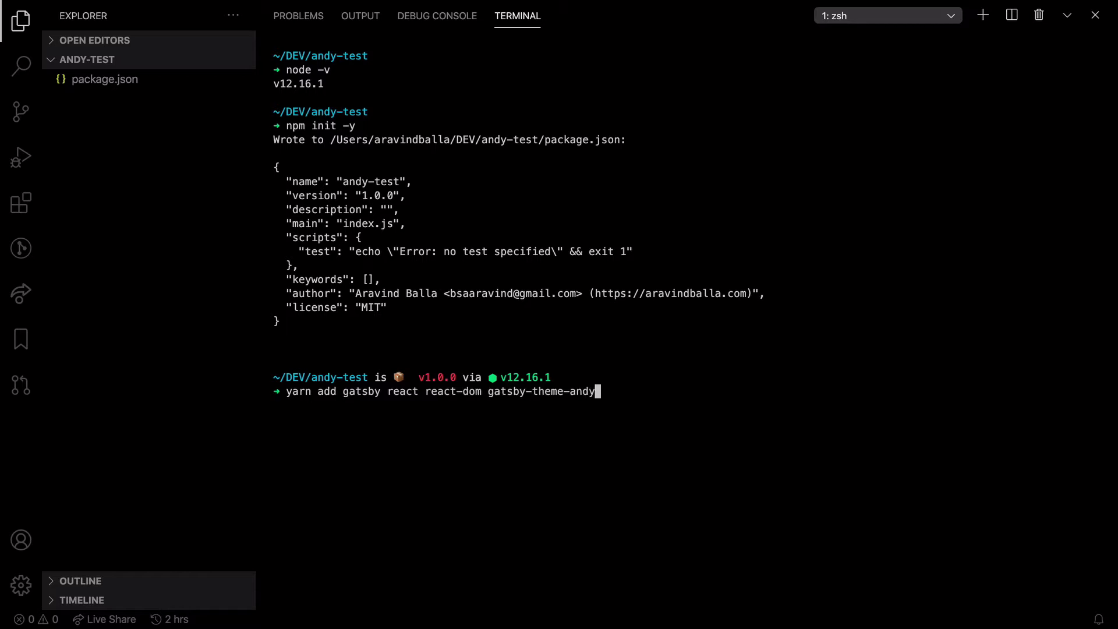
{"action": "key", "text": "Return"}
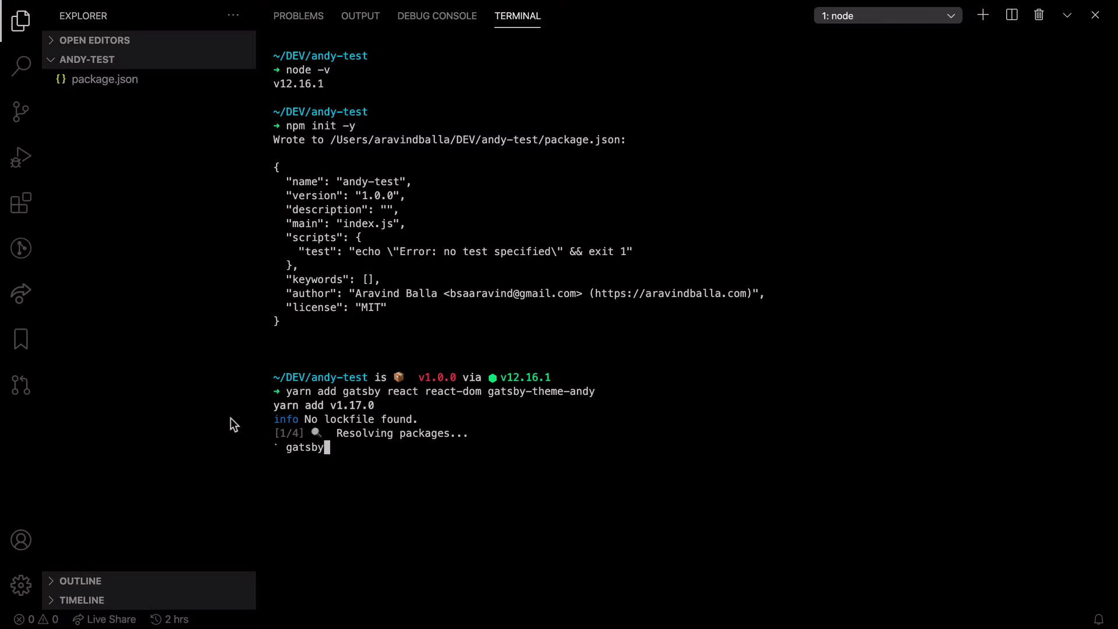
{"action": "mouse_move", "coordinate": [179, 128]}
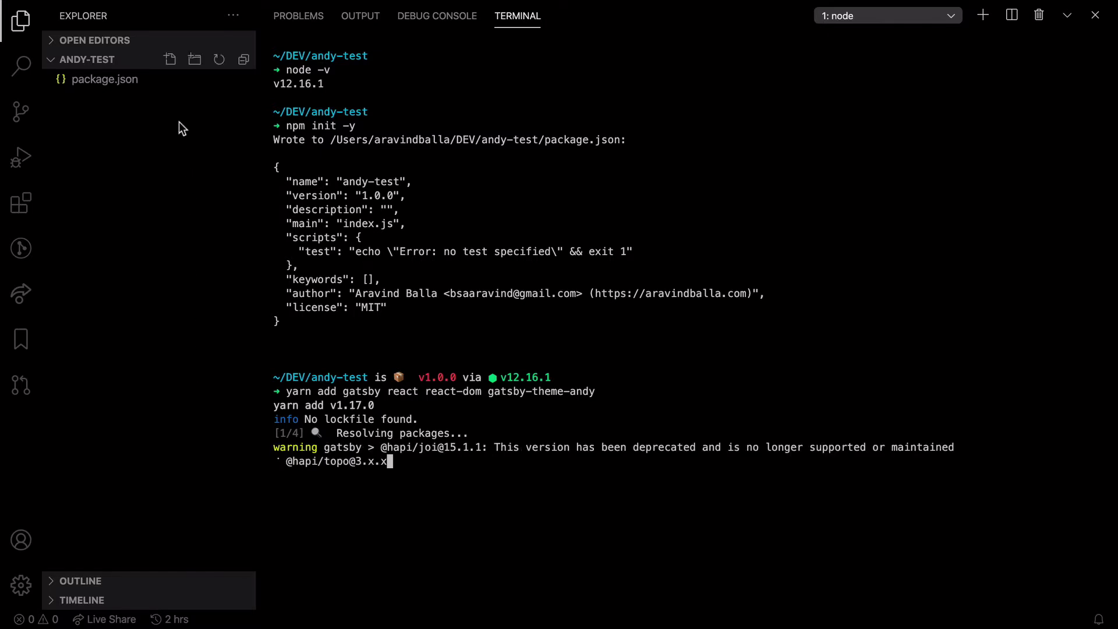
- Create gatsby-config.js exporting plugins: ['gatsby-theme-andy'] and save it
{"action": "left_click", "coordinate": [170, 58]}
{"action": "type", "text": "gatsb"}
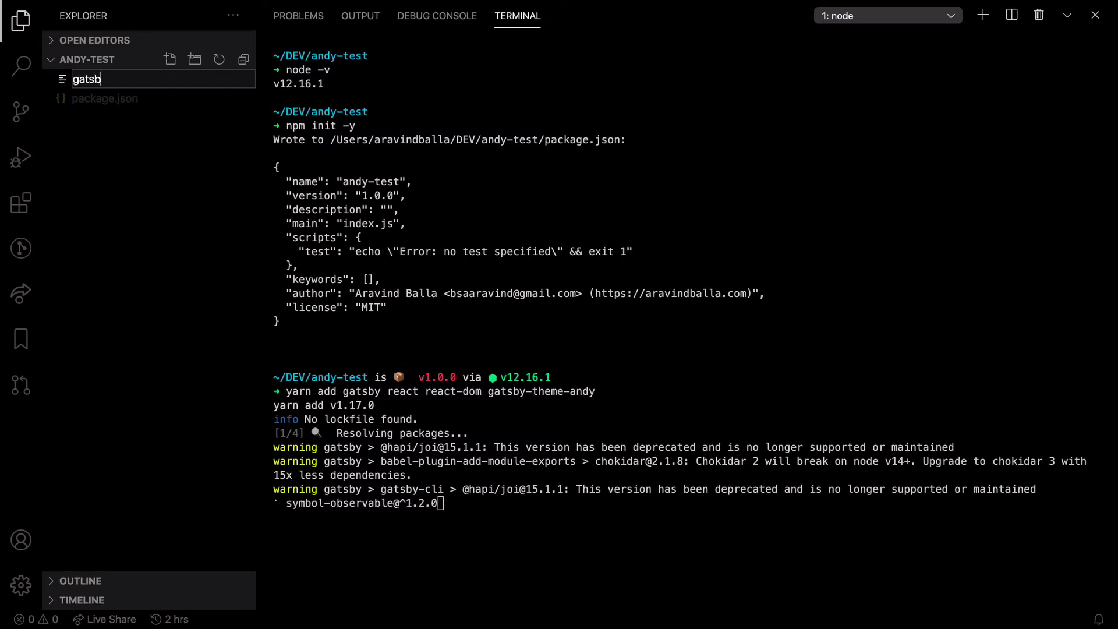
{"action": "type", "text": "y-config"}
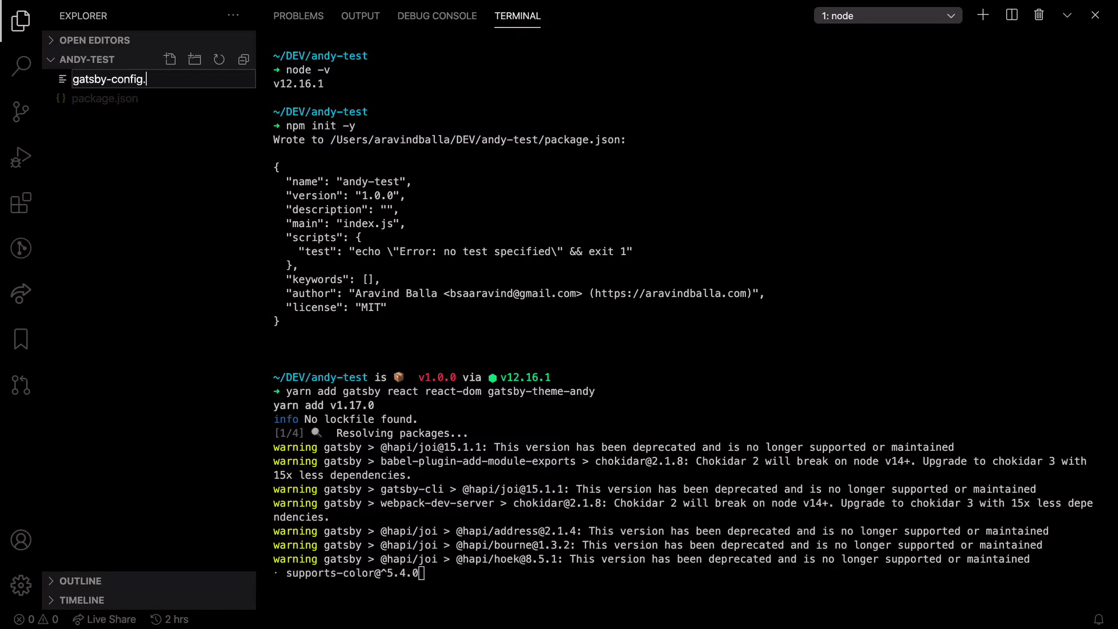
{"action": "type", "text": ".js"}
{"action": "key", "text": "Return"}
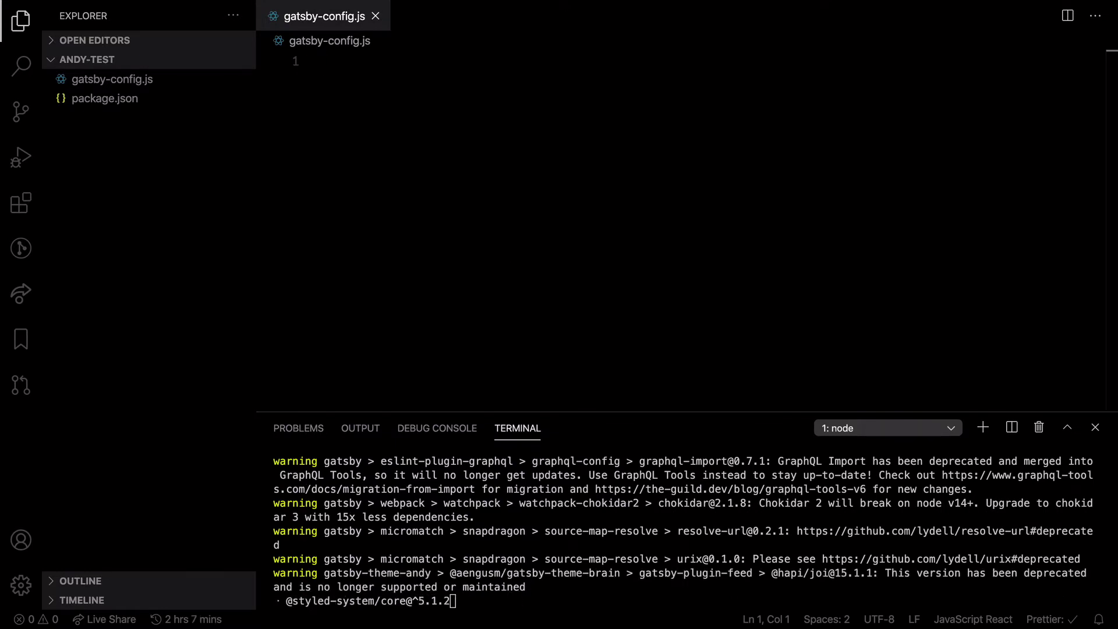
{"action": "type", "text": "modul"}
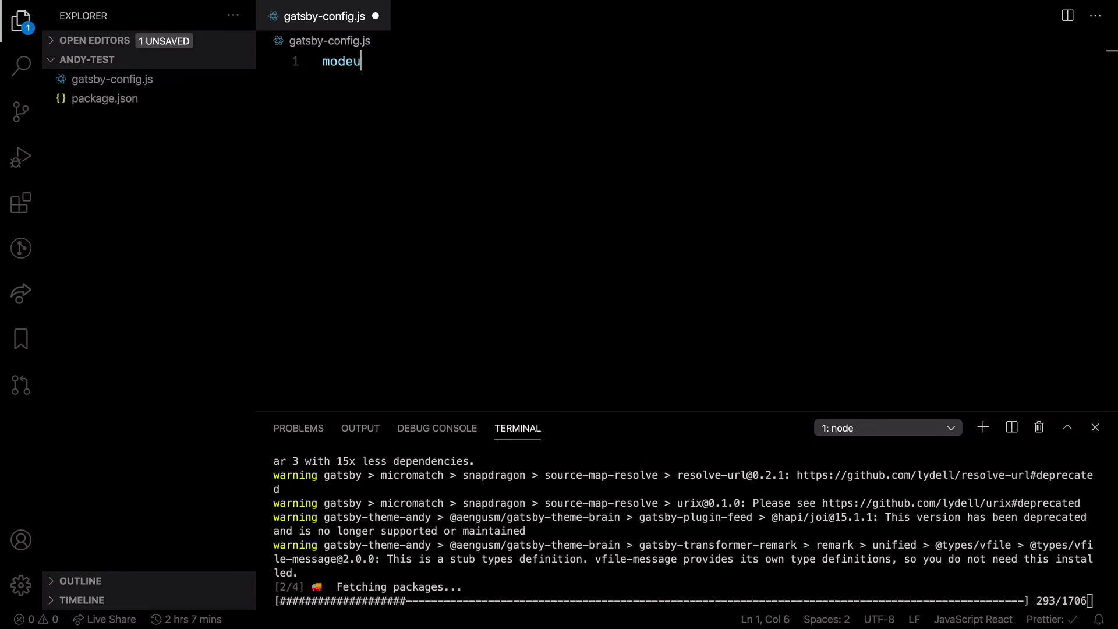
{"action": "key", "text": "BackSpace"}
{"action": "key", "text": "BackSpace"}
{"action": "type", "text": "ule"}
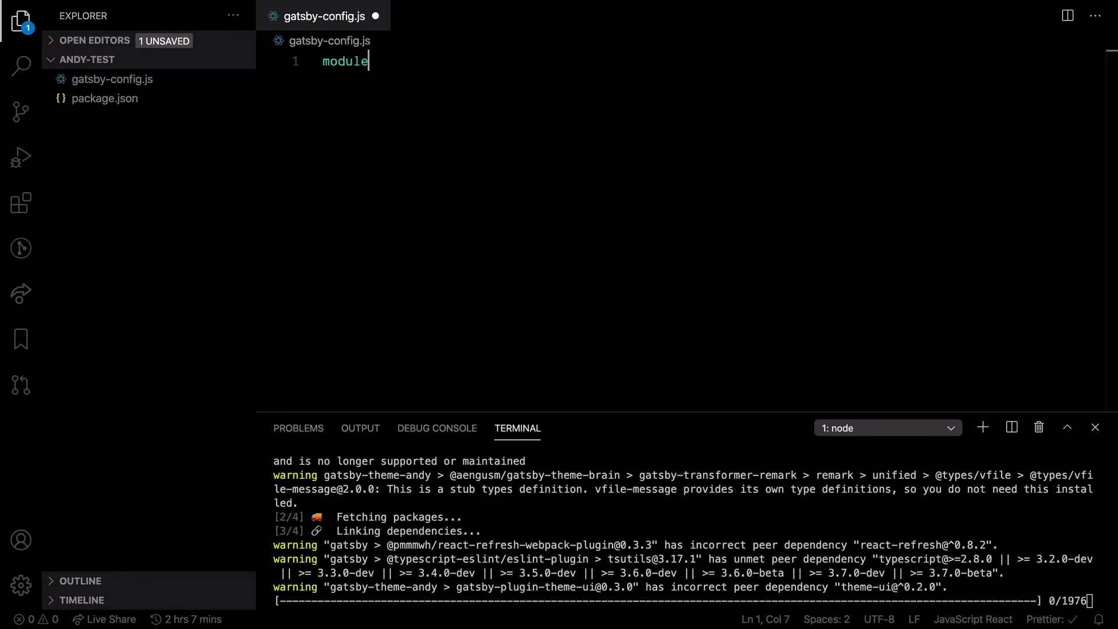
{"action": "type", "text": ".ex"}
{"action": "key", "text": "BackSpace"}
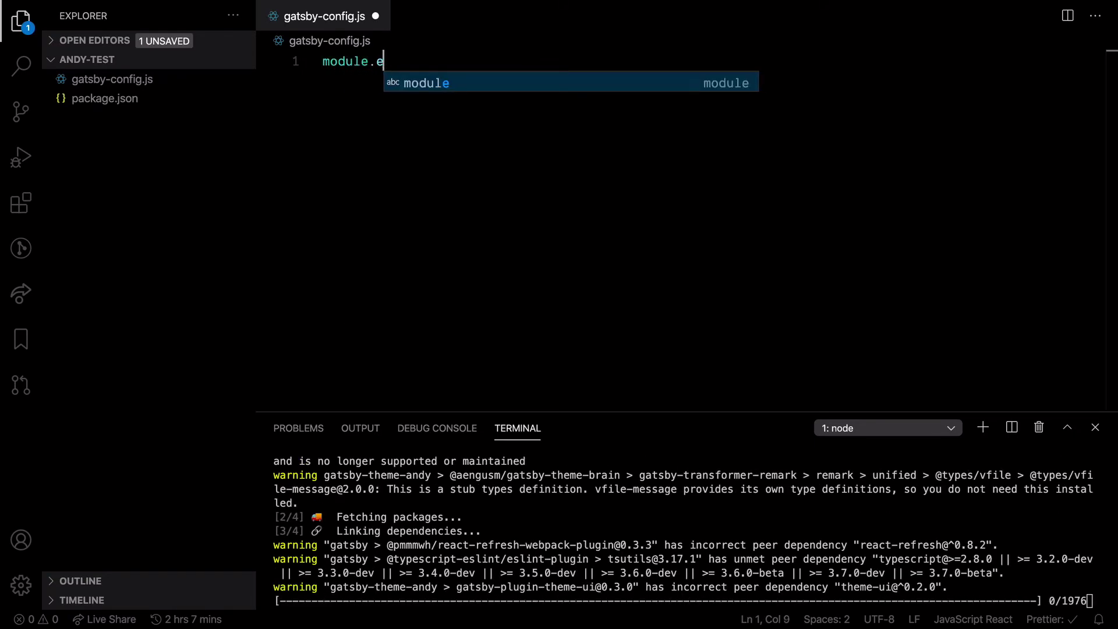
{"action": "type", "text": "xporta"}
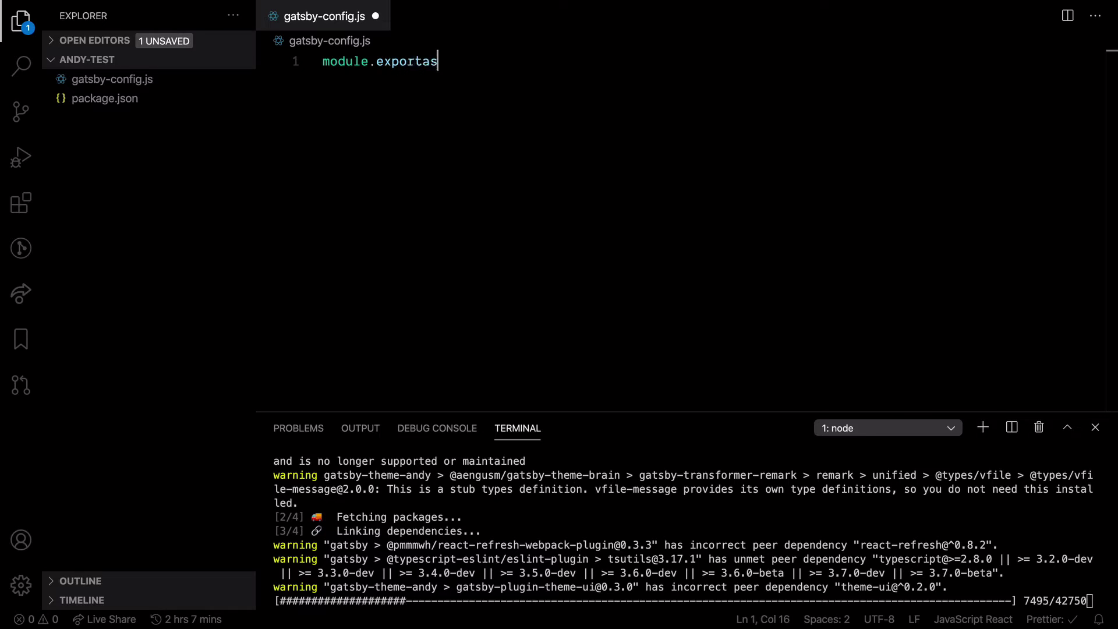
{"action": "key", "text": "BackSpace"}
{"action": "type", "text": "s = {"}
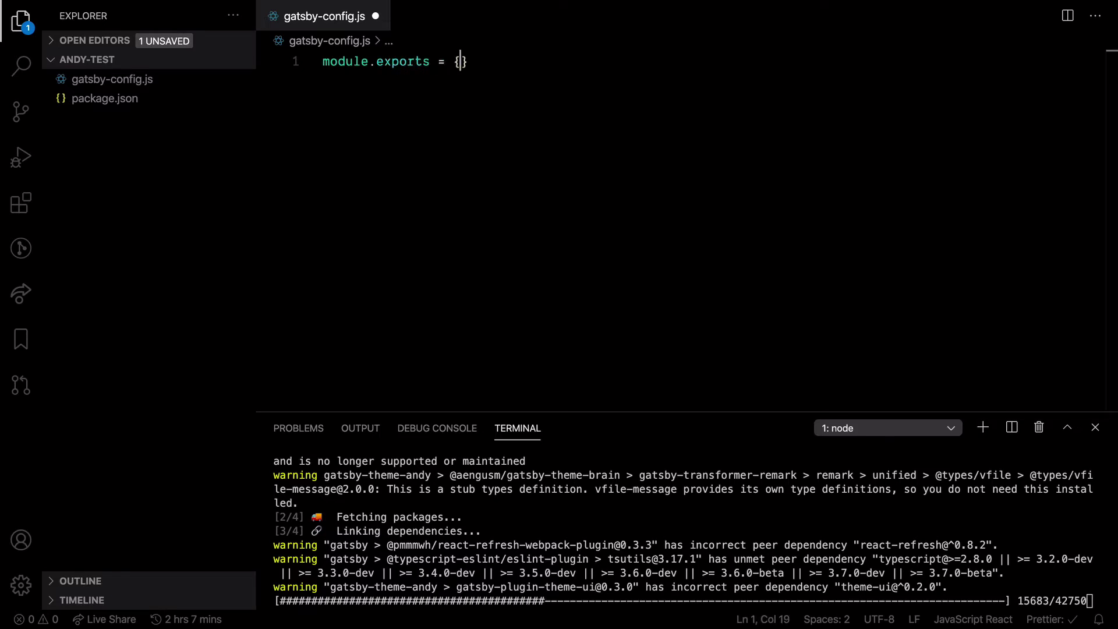
{"action": "key", "text": "Return"}
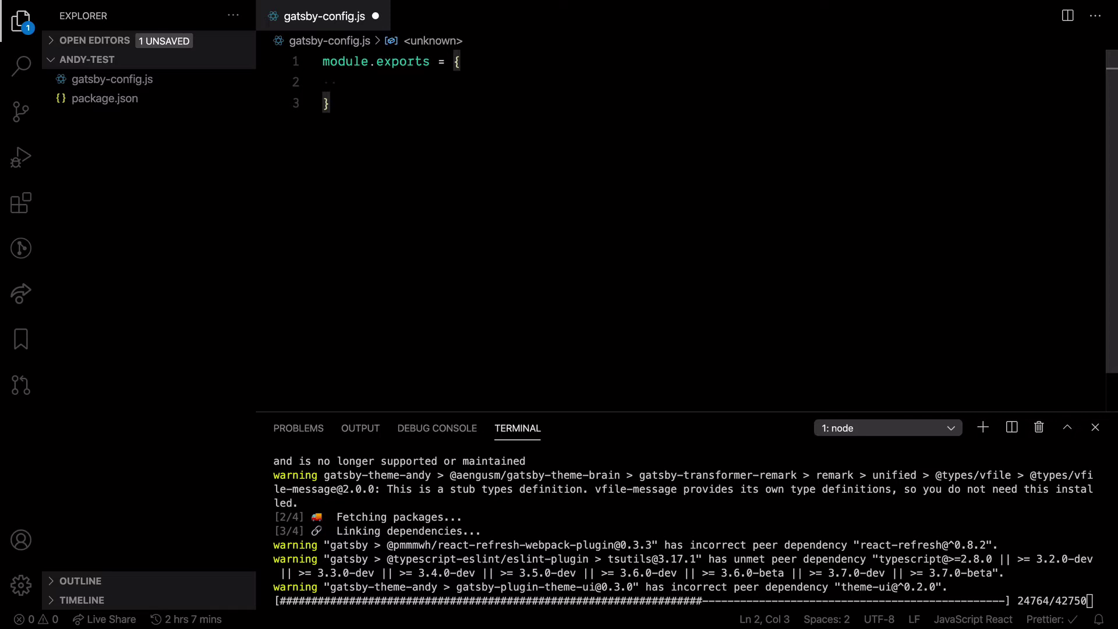
{"action": "type", "text": "plugins: "}
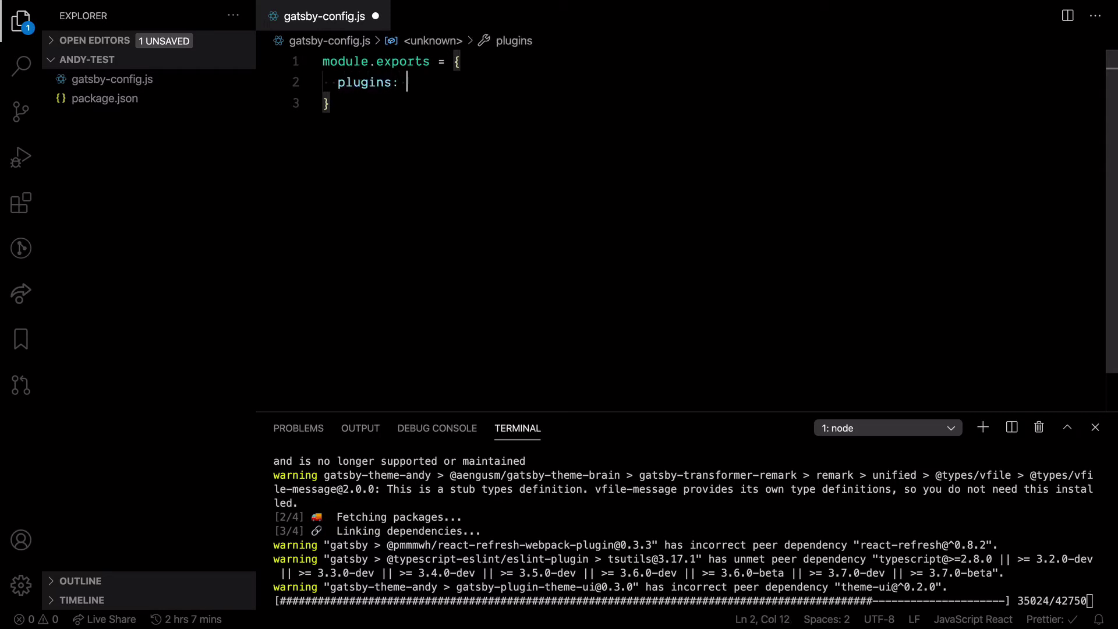
{"action": "type", "text": "'"}
{"action": "key", "text": "BackSpace"}
{"action": "type", "text": "['ga"}
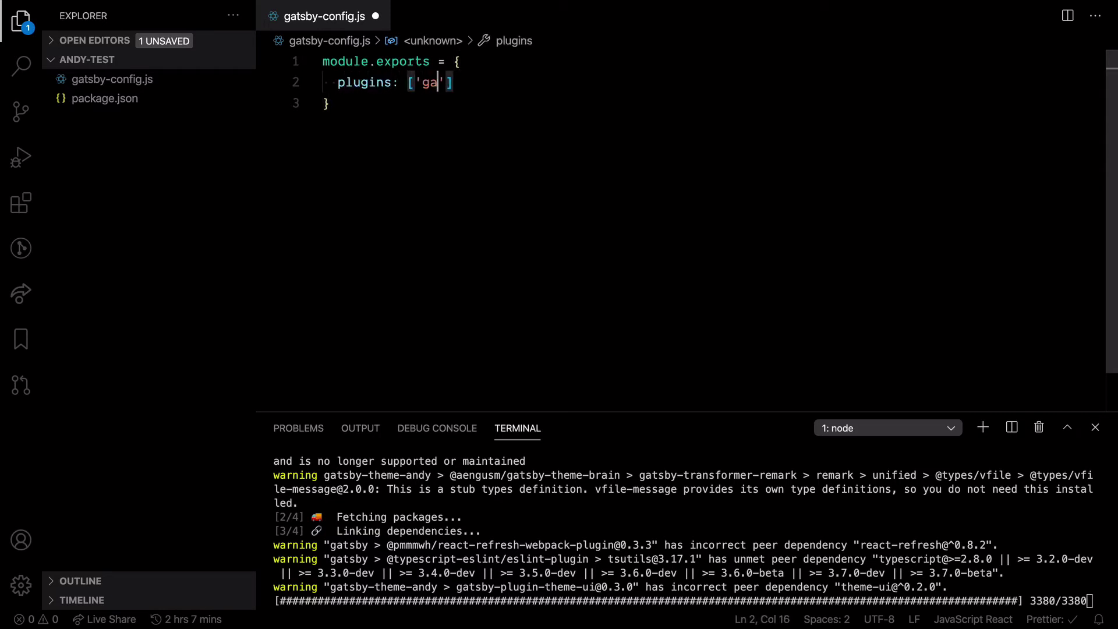
{"action": "type", "text": "tsby-theme-"}
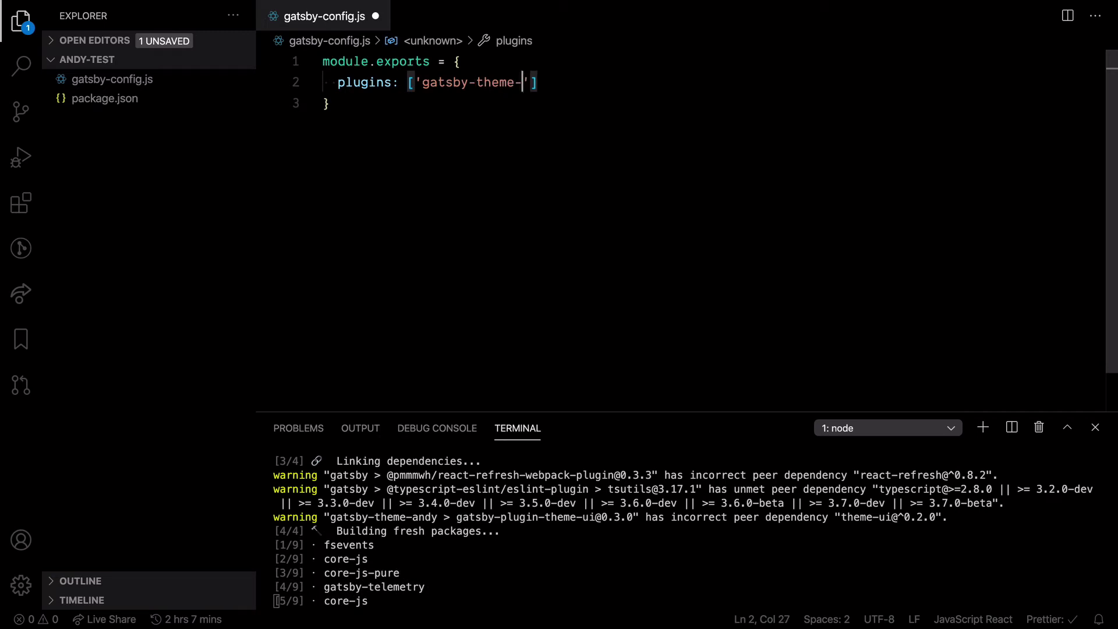
{"action": "type", "text": "andy"}
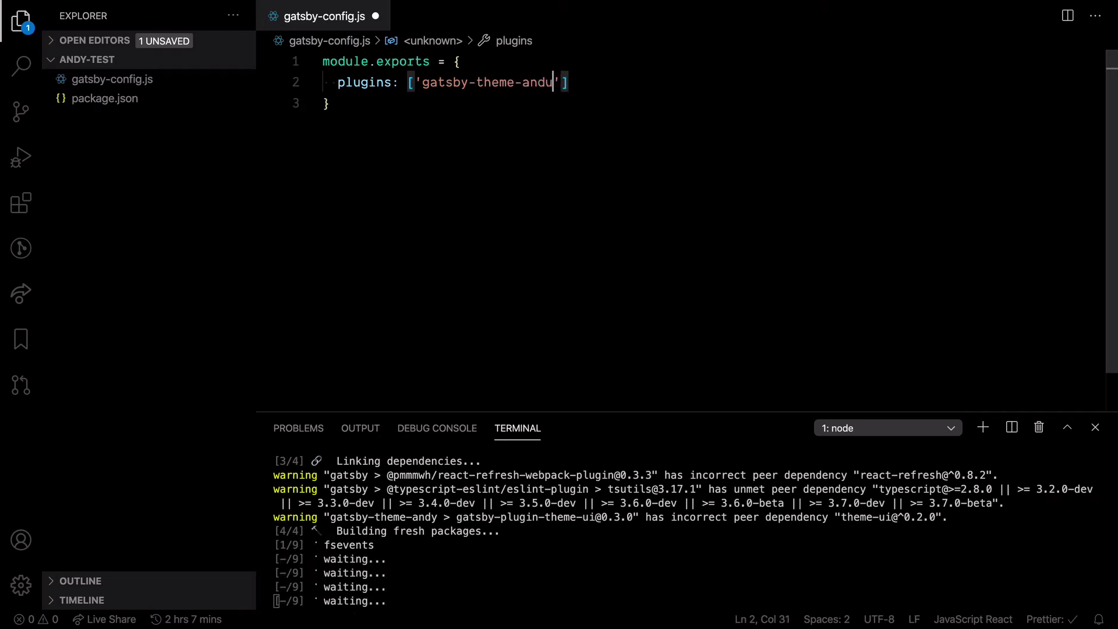
{"action": "key", "text": "BackSpace"}
{"action": "type", "text": "y"}
{"action": "key", "text": "ctrl+s"}
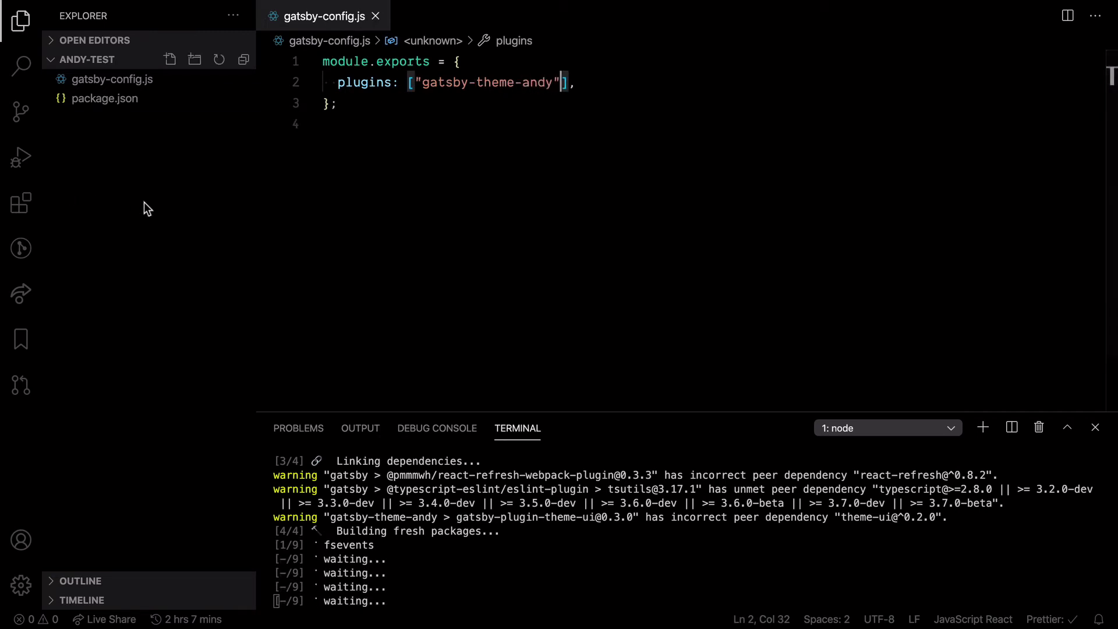
- Create the about note in the content folder and rename it to about.md
{"action": "left_click", "coordinate": [169, 59]}
{"action": "type", "text": "content/ab"}
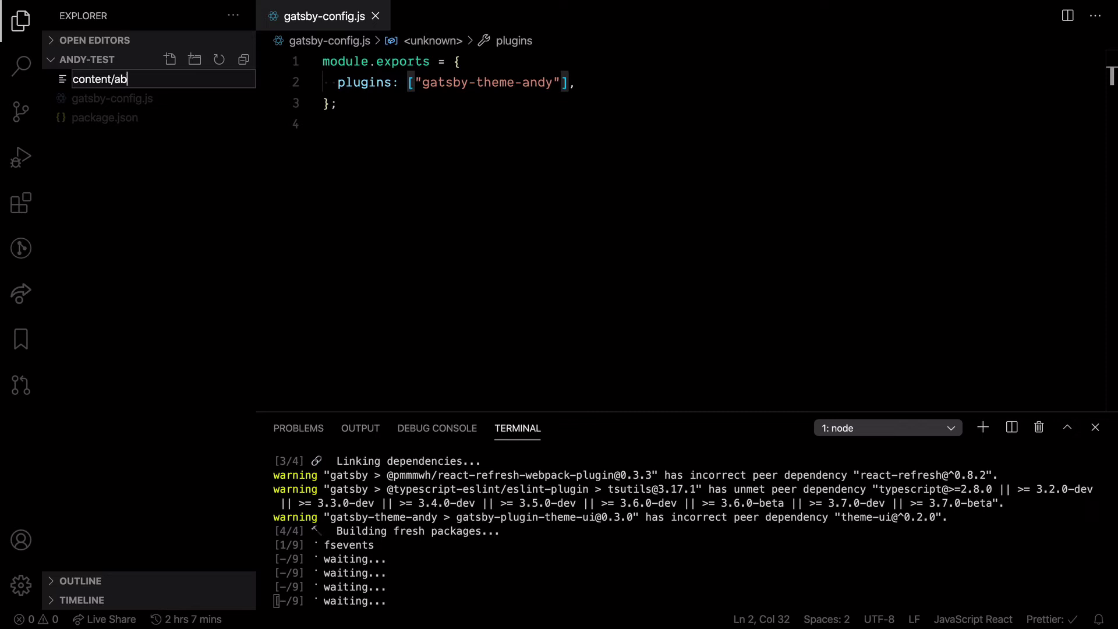
{"action": "type", "text": "out"}
{"action": "key", "text": "Return"}
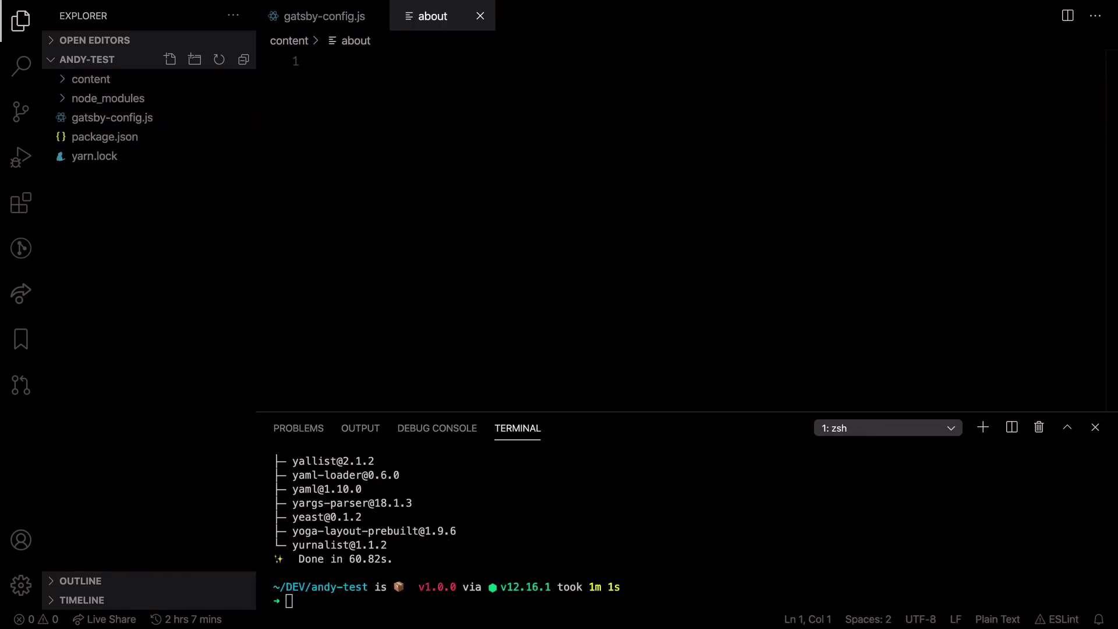
{"action": "left_click", "coordinate": [77, 80]}
{"action": "left_click", "coordinate": [138, 102]}
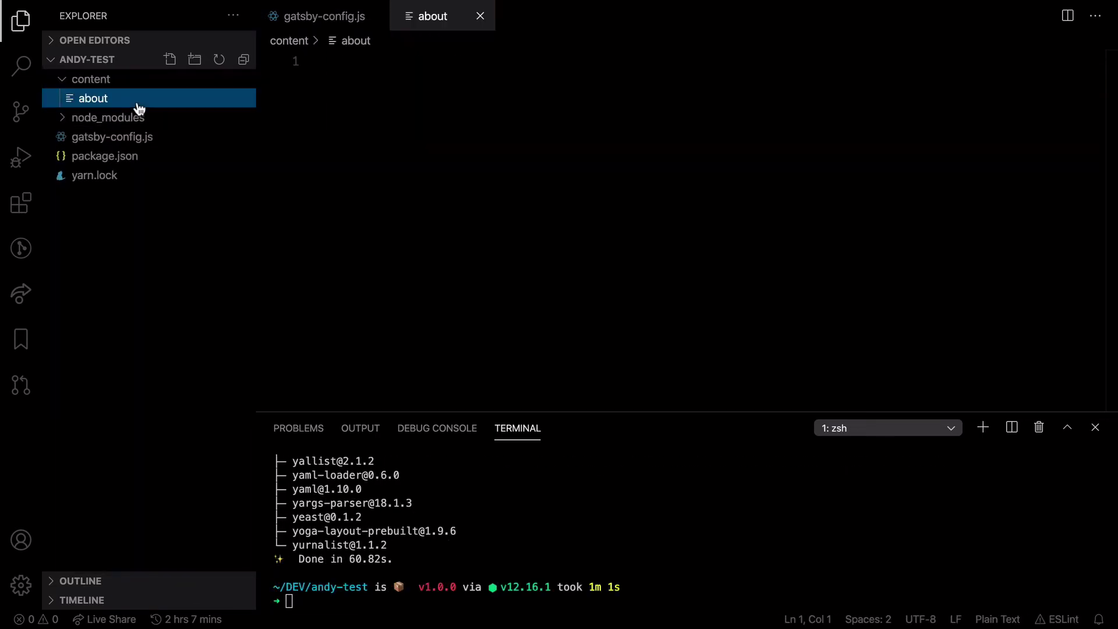
{"action": "key", "text": "Return"}
{"action": "key", "text": "Right"}
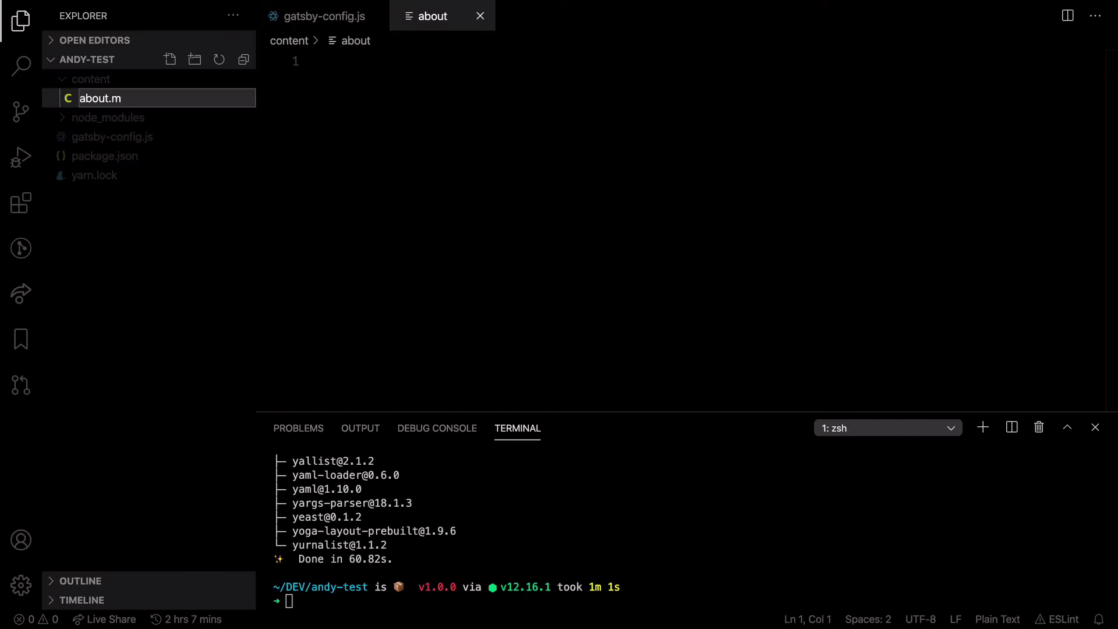
{"action": "key", "text": "Return"}
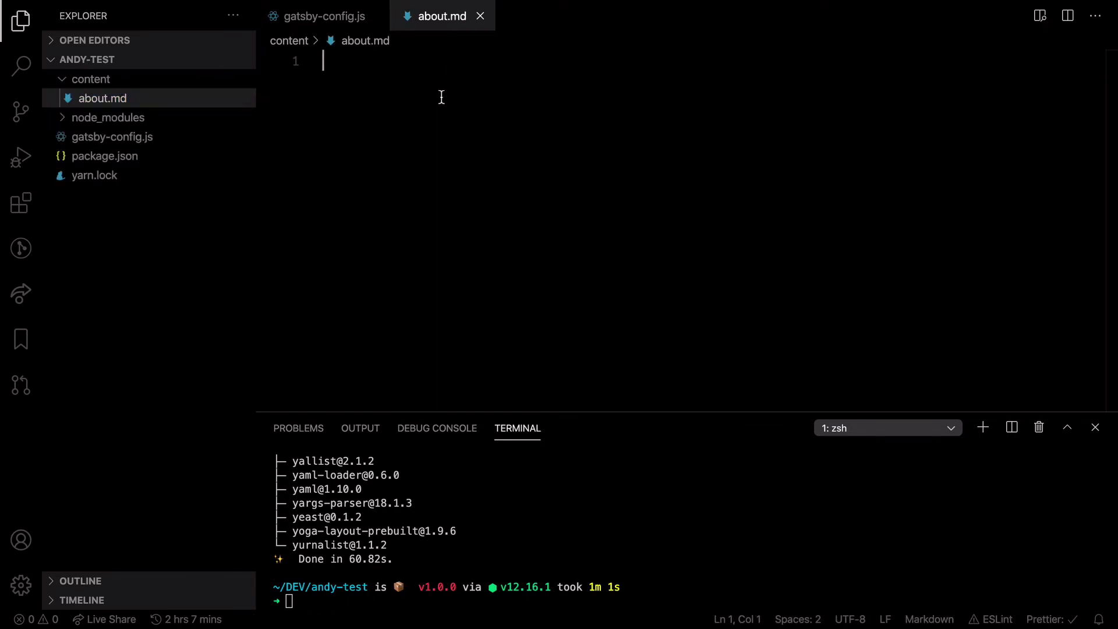
{"action": "type", "text": "N"}
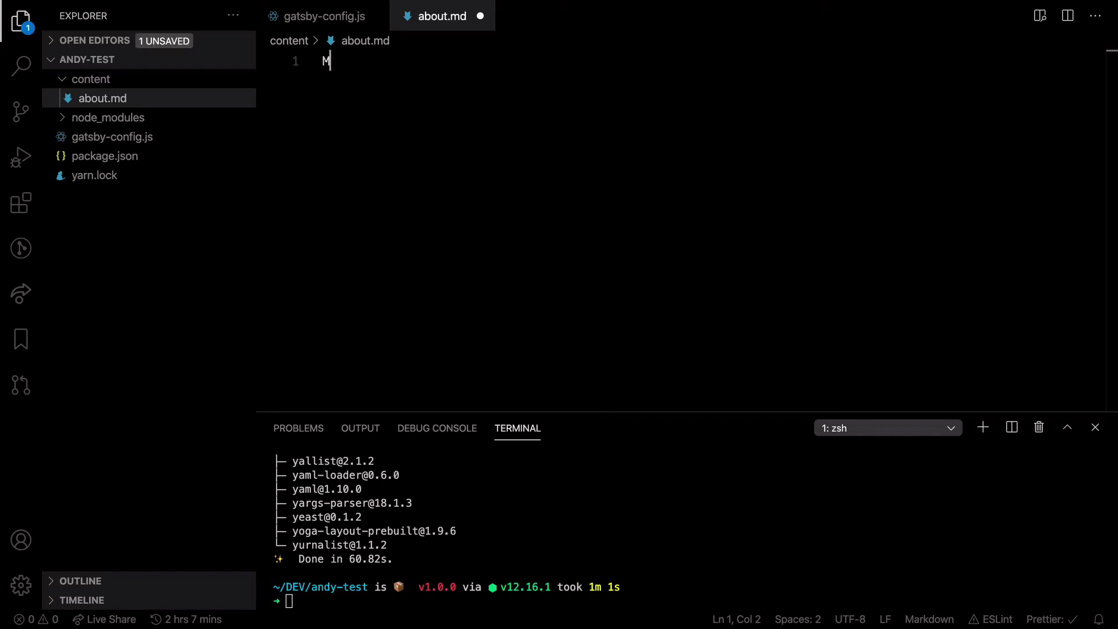
- Write 'Namaste [[world]].' in about.md and save it
{"action": "key", "text": "BackSpace"}
{"action": "type", "text": "Nama"}
{"action": "type", "text": "stewor"}
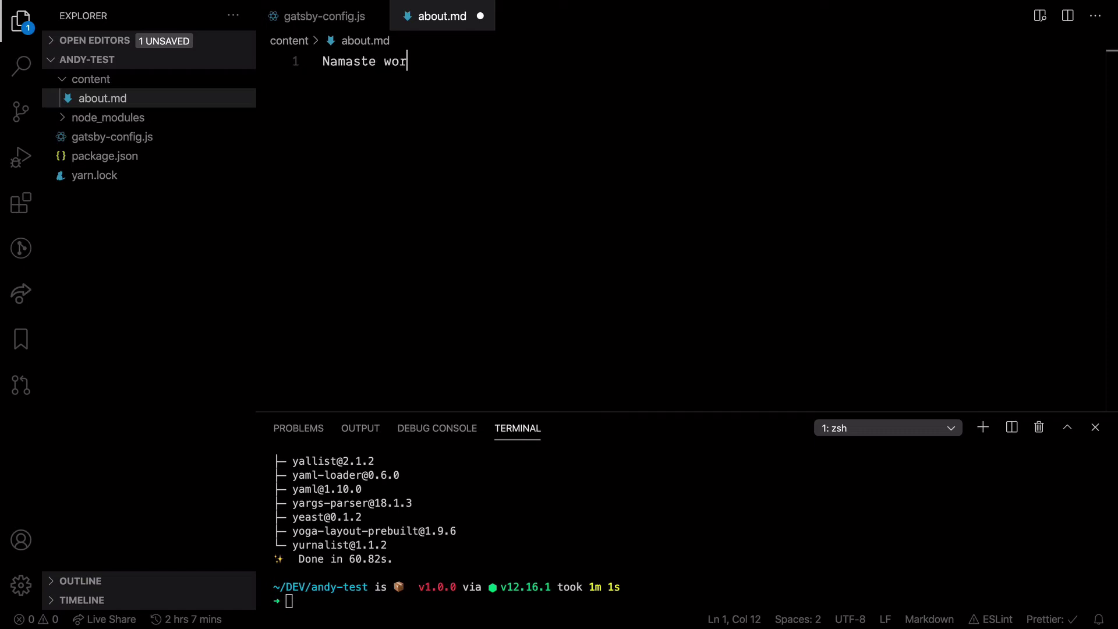
{"action": "type", "text": "ld"}
{"action": "key", "text": "BackSpace"}
{"action": "type", "text": "s"}
{"action": "type", "text": "d."}
{"action": "left_click_drag", "start_coordinate": [422, 61], "coordinate": [383, 60]}
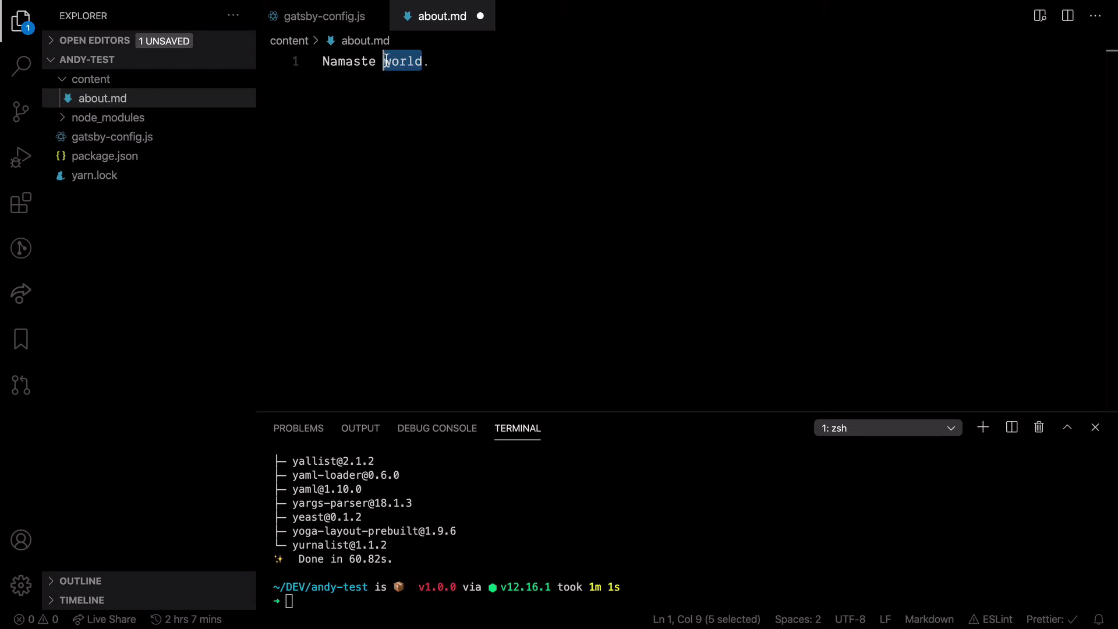
{"action": "type", "text": "[["}
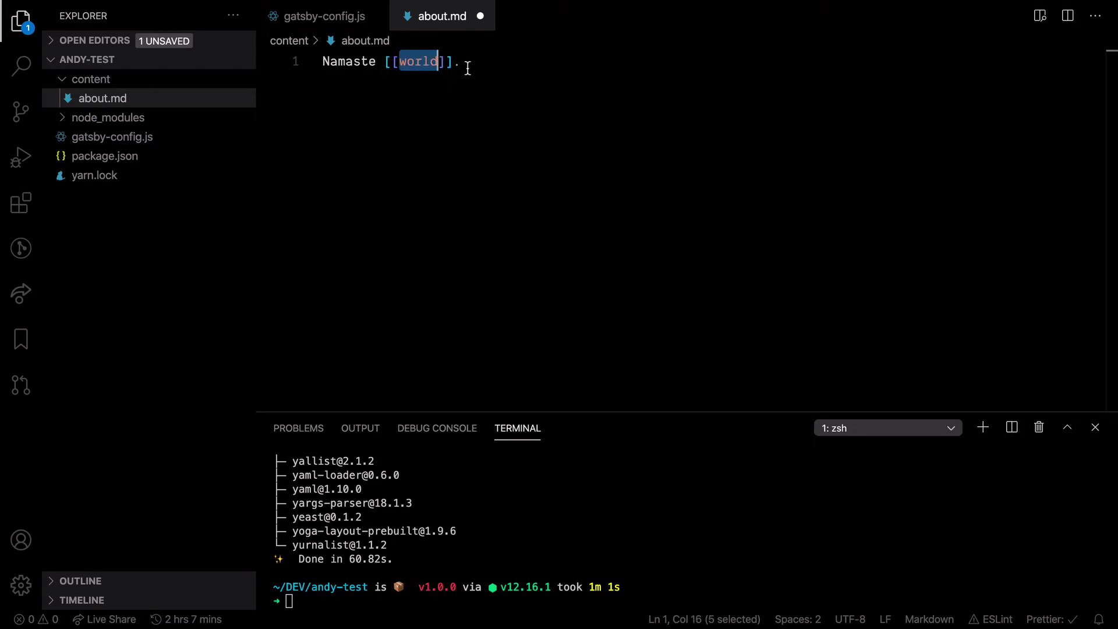
{"action": "left_click", "coordinate": [466, 66]}
{"action": "key", "text": "ctrl+s"}
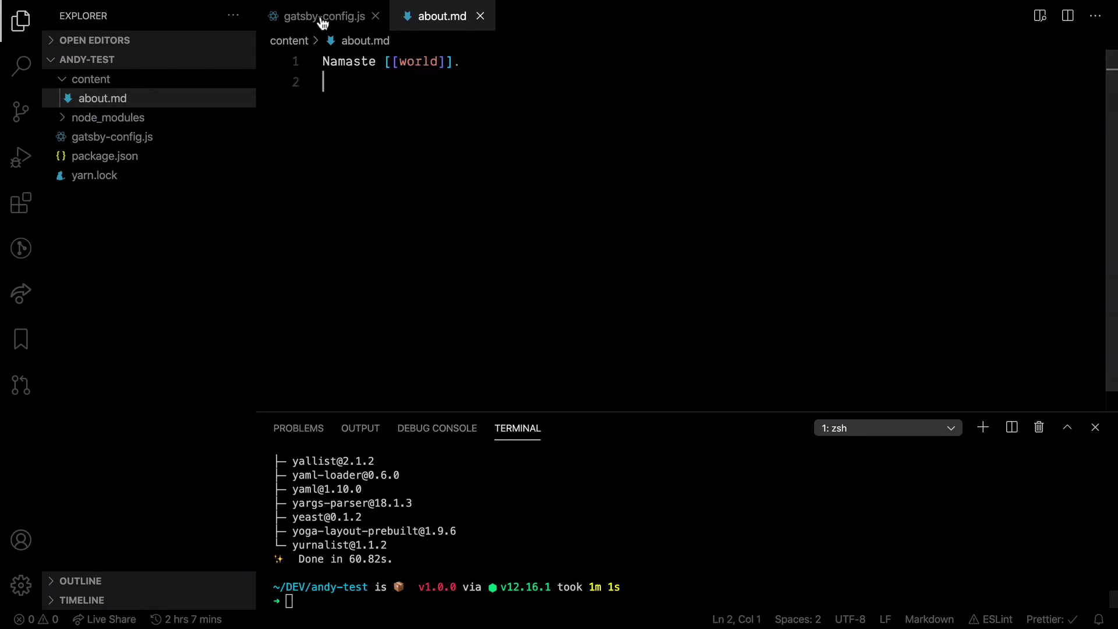
- Replace the test script in package.json with "start": "gatsby develop" and save
{"action": "left_click", "coordinate": [109, 156]}
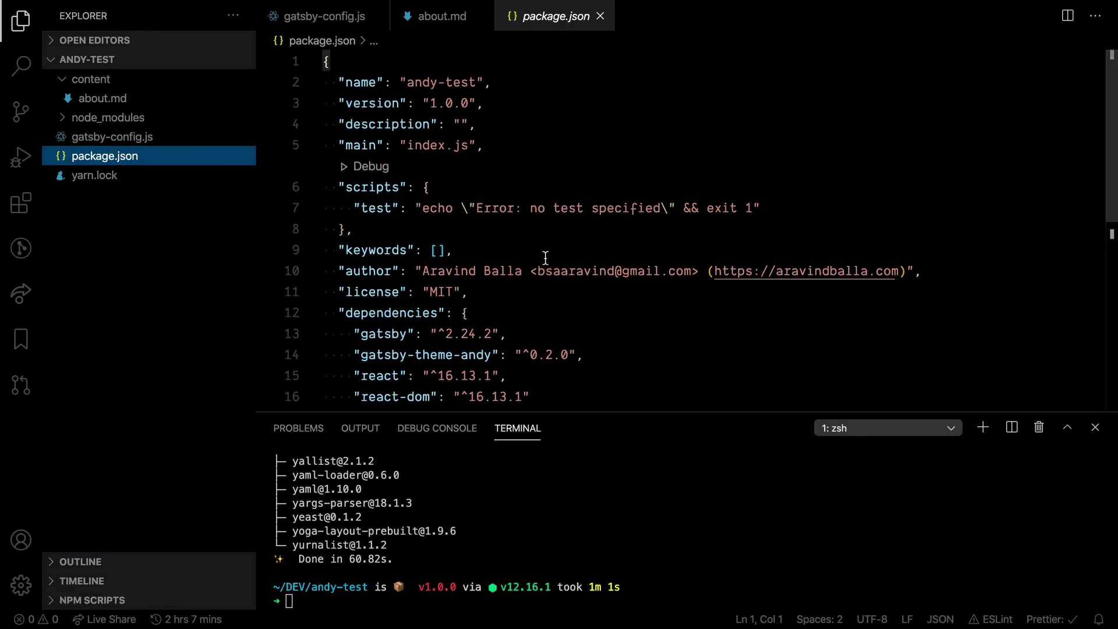
{"action": "left_click_drag", "start_coordinate": [348, 210], "coordinate": [803, 200]}
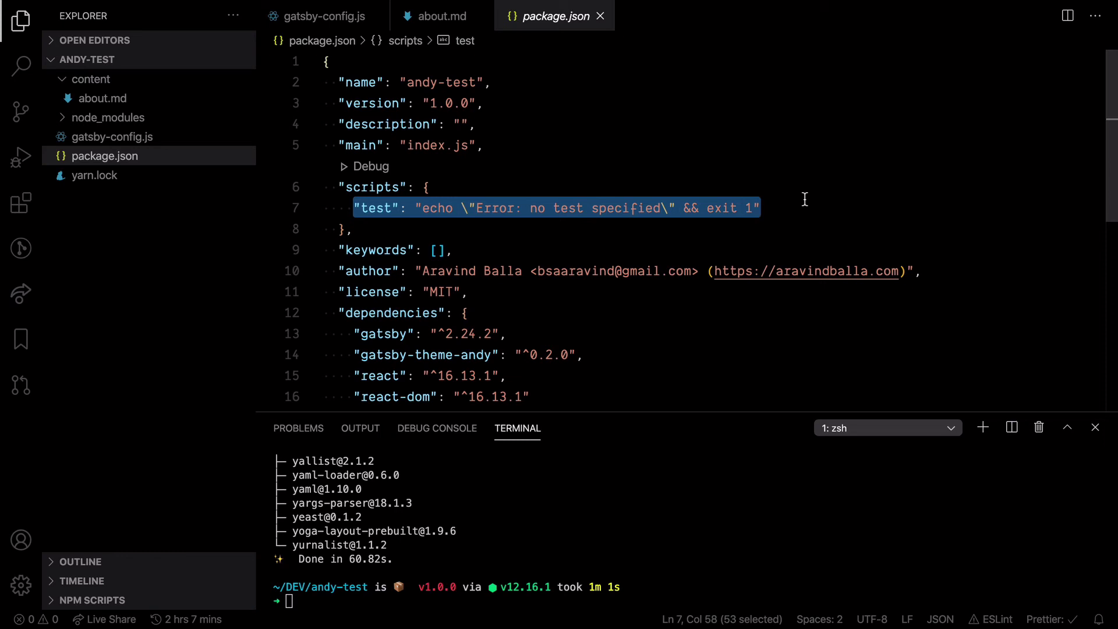
{"action": "type", "text": "\"start\": "}
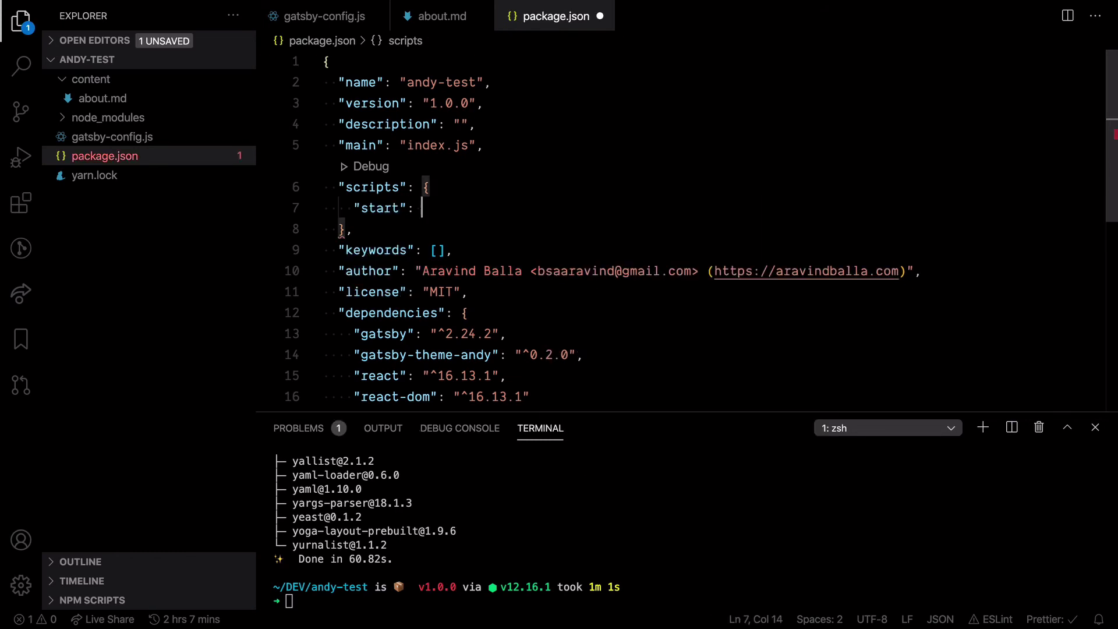
{"action": "type", "text": "\"gats"}
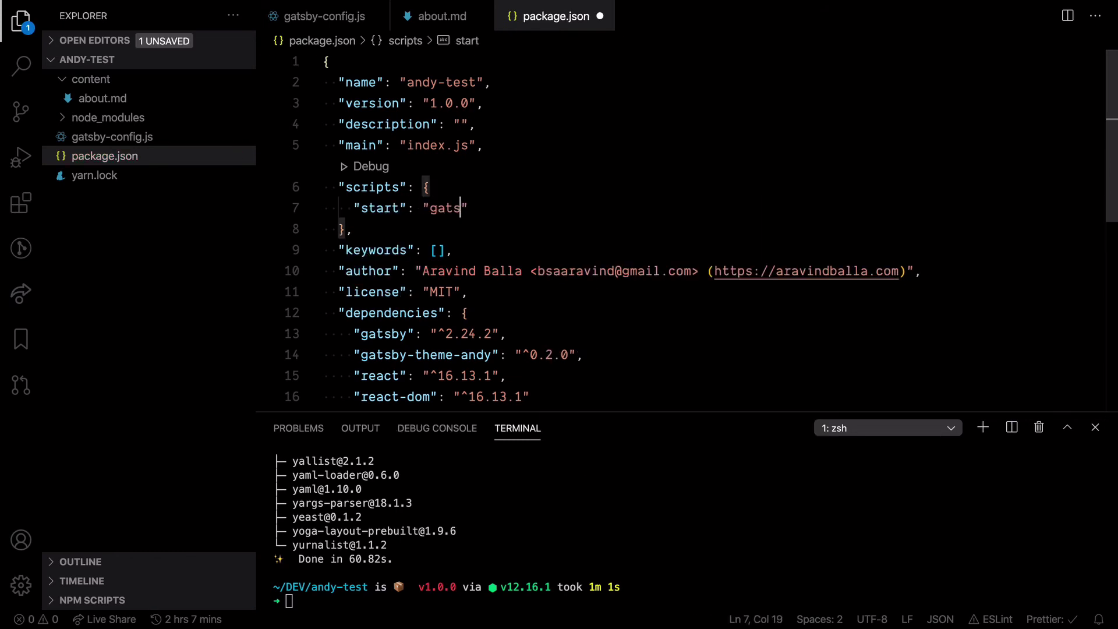
{"action": "type", "text": "by deve"}
{"action": "type", "text": "lop"}
{"action": "key", "text": "ctrl+s"}
{"action": "left_click", "coordinate": [602, 532]}
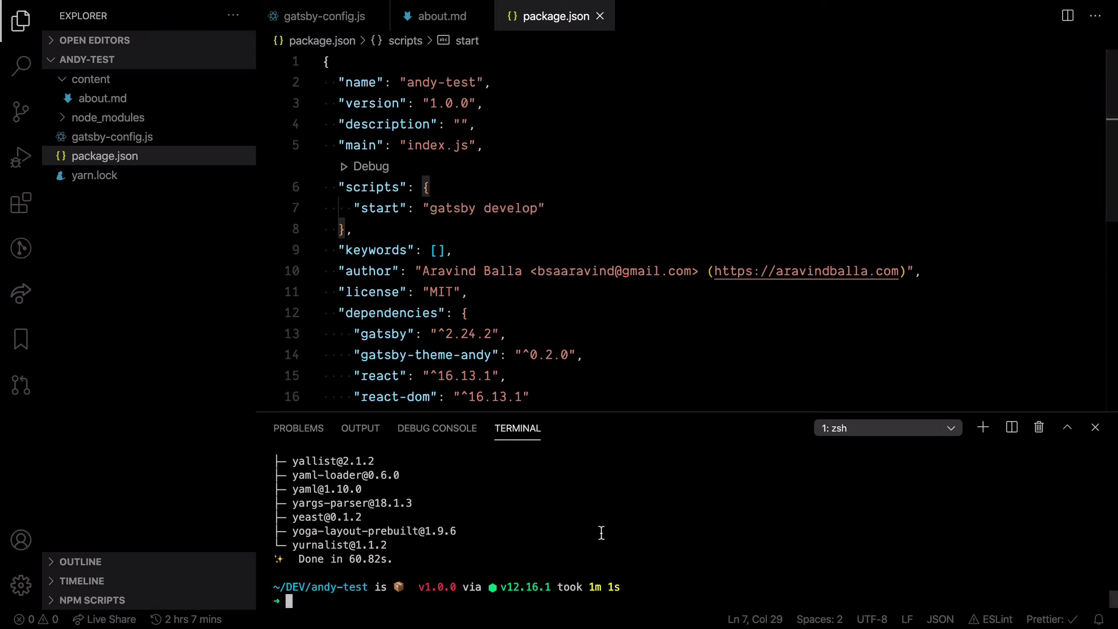
{"action": "type", "text": "yarn s"}
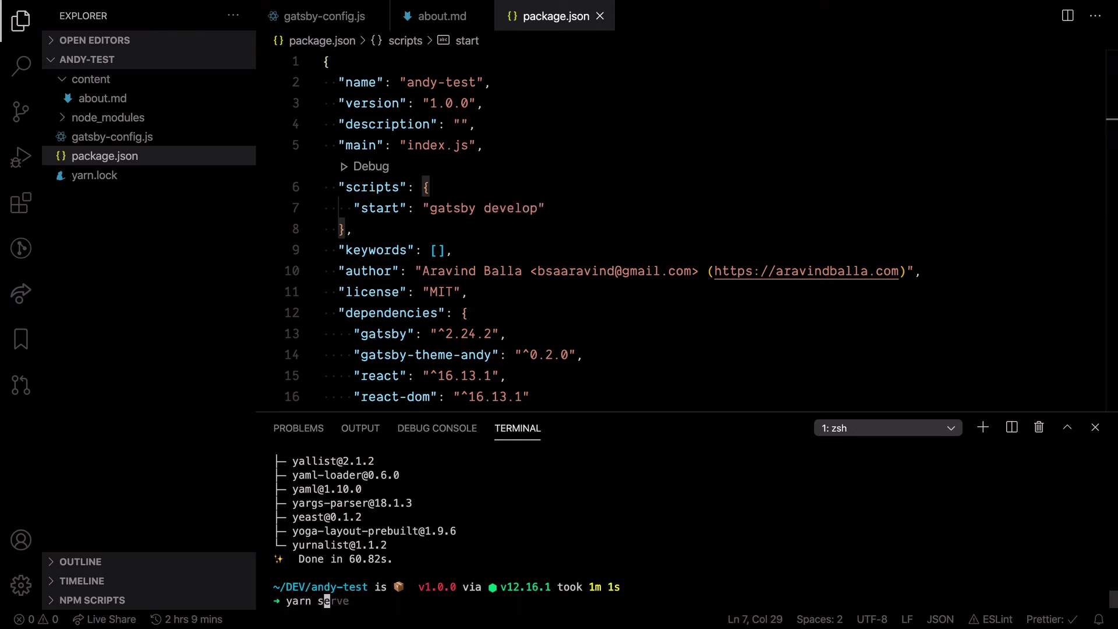
{"action": "type", "text": "r"}
{"action": "type", "text": "rt"}
- Run yarn start and wait for the Gatsby development bundle to serve localhost:8000
{"action": "key", "text": "Return"}
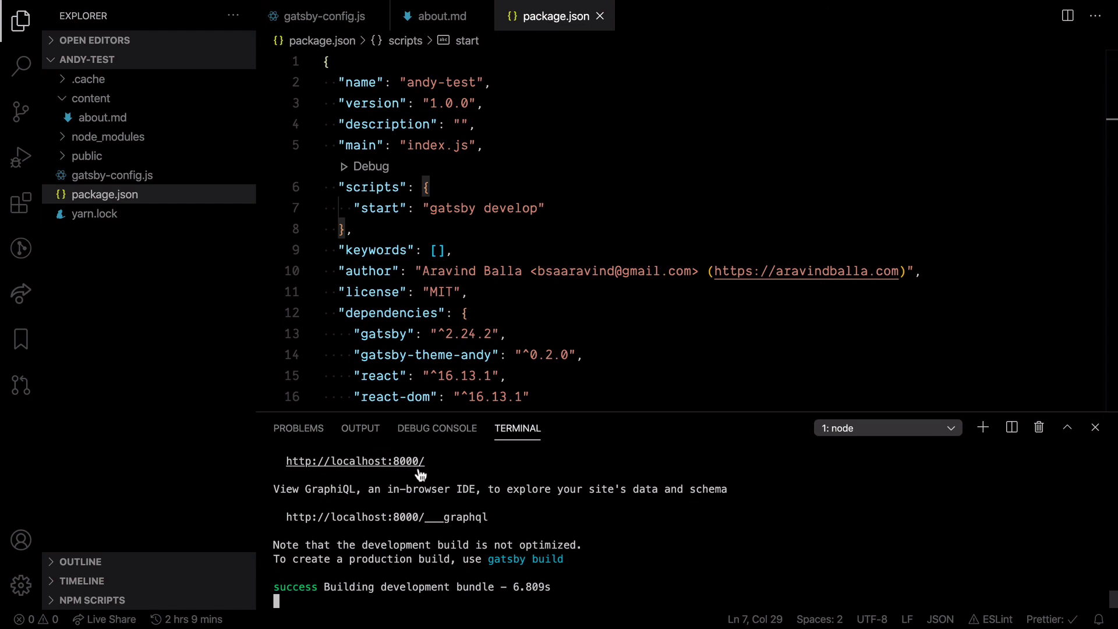
{"action": "key", "text": "super+Tab"}
- In Brave, follow the 'world' link from the about note at localhost:8000
{"action": "left_click", "coordinate": [812, 319]}
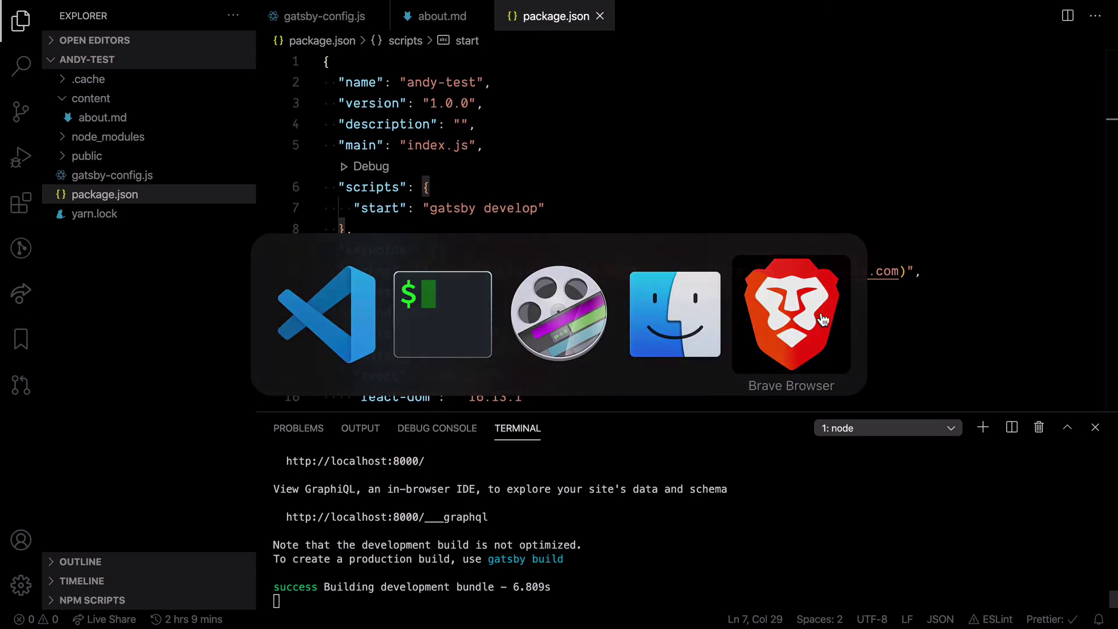
{"action": "left_click", "coordinate": [105, 191]}
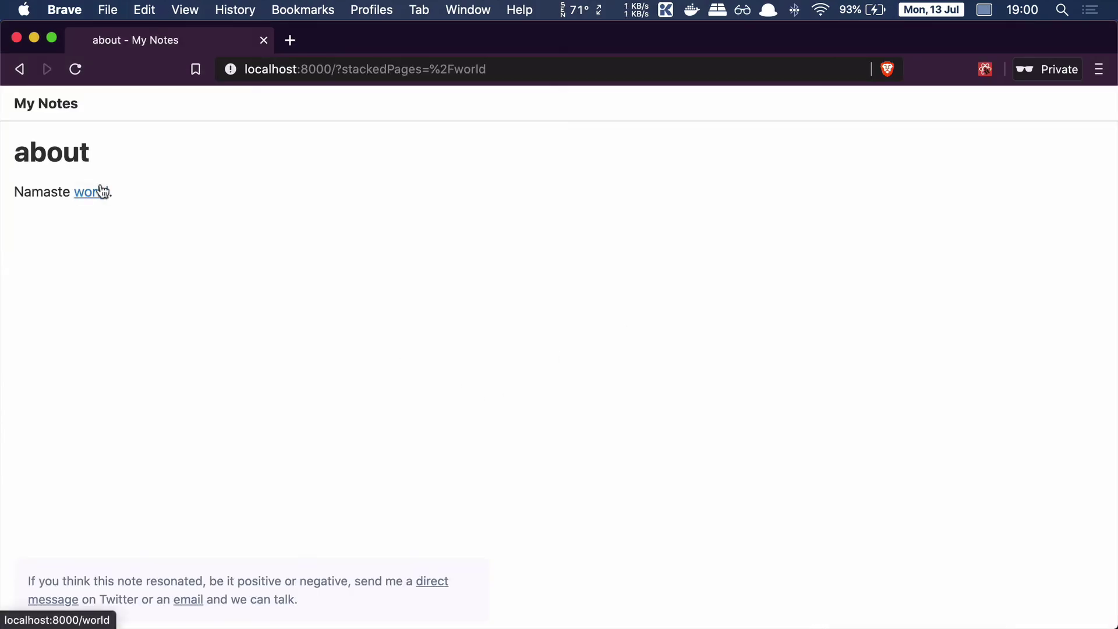